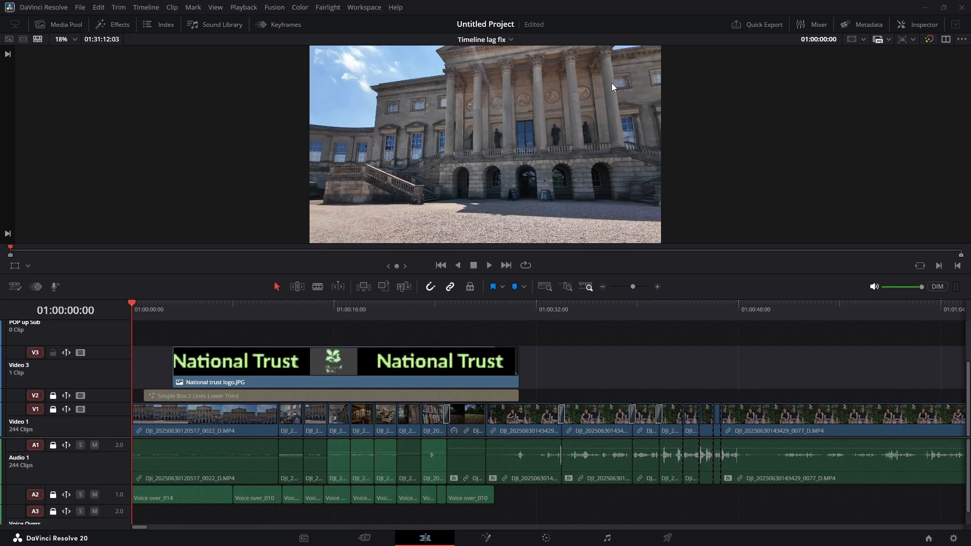
Set the timeline playback resolution to Quarter
{"action": "left_click", "coordinate": [248, 8]}
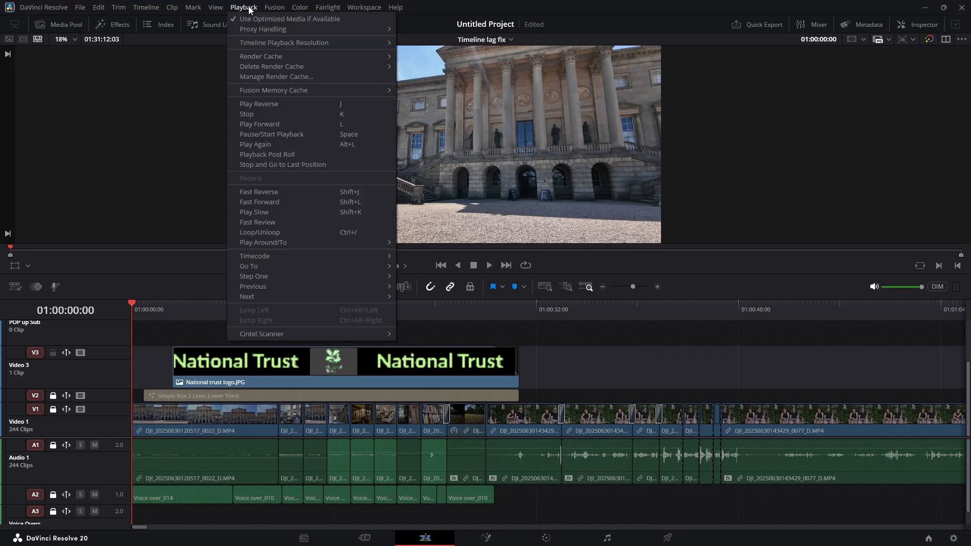
{"action": "mouse_move", "coordinate": [250, 43]}
{"action": "mouse_move", "coordinate": [388, 43]}
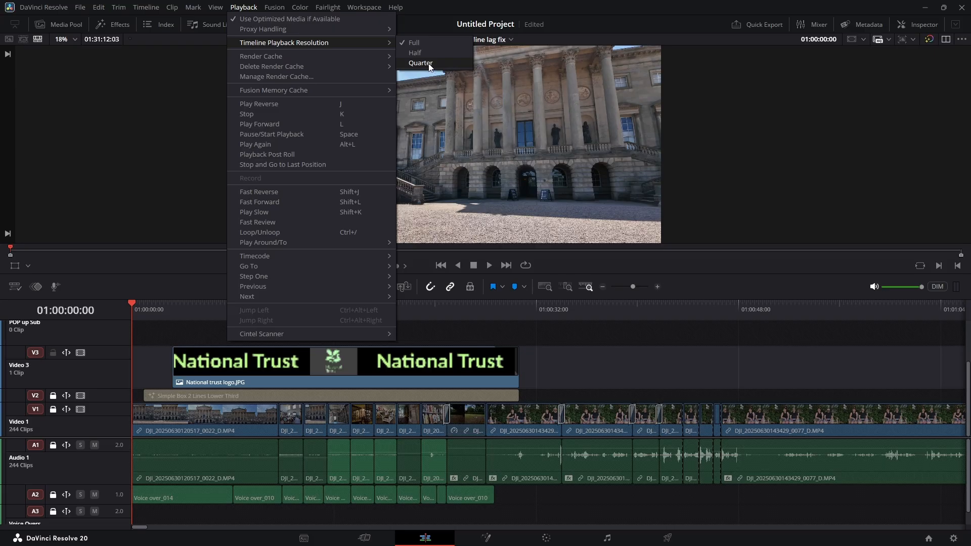
{"action": "left_click", "coordinate": [421, 63]}
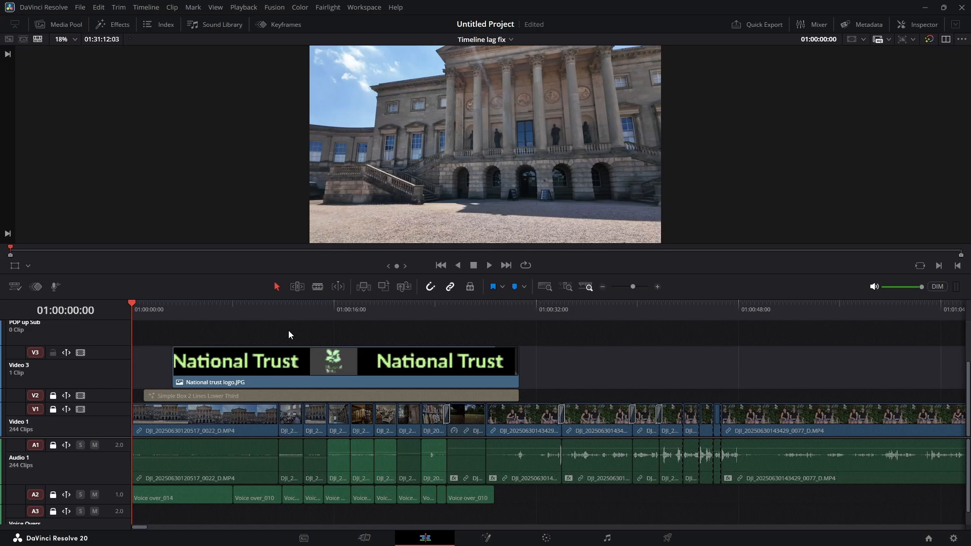
Set the render cache mode to User and play the timeline from its start until about 01:00:24:49
{"action": "left_click", "coordinate": [244, 8]}
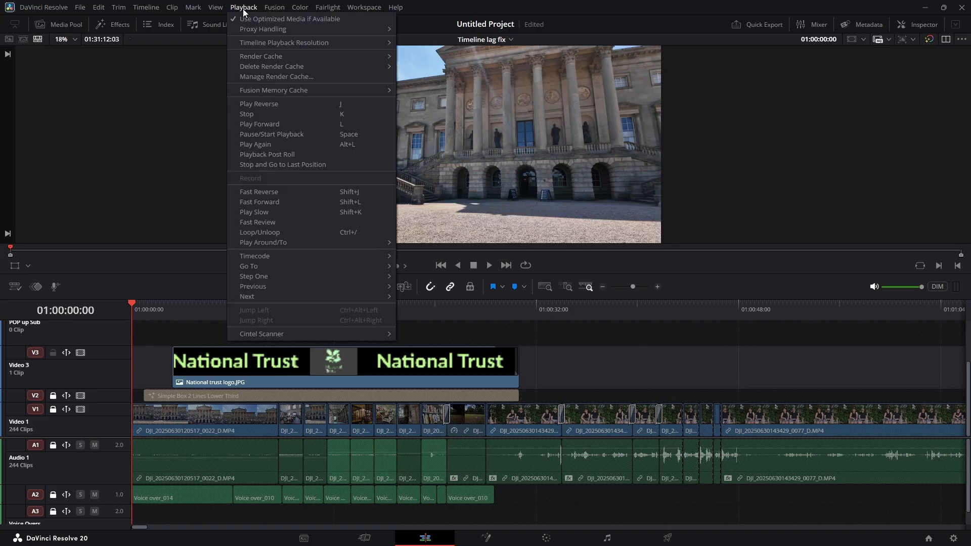
{"action": "mouse_move", "coordinate": [275, 58]}
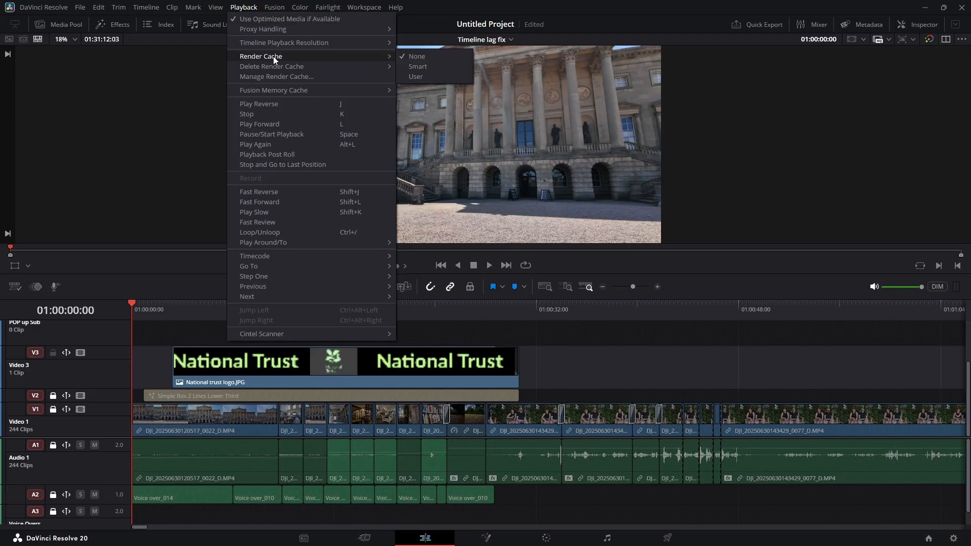
{"action": "left_click", "coordinate": [428, 78]}
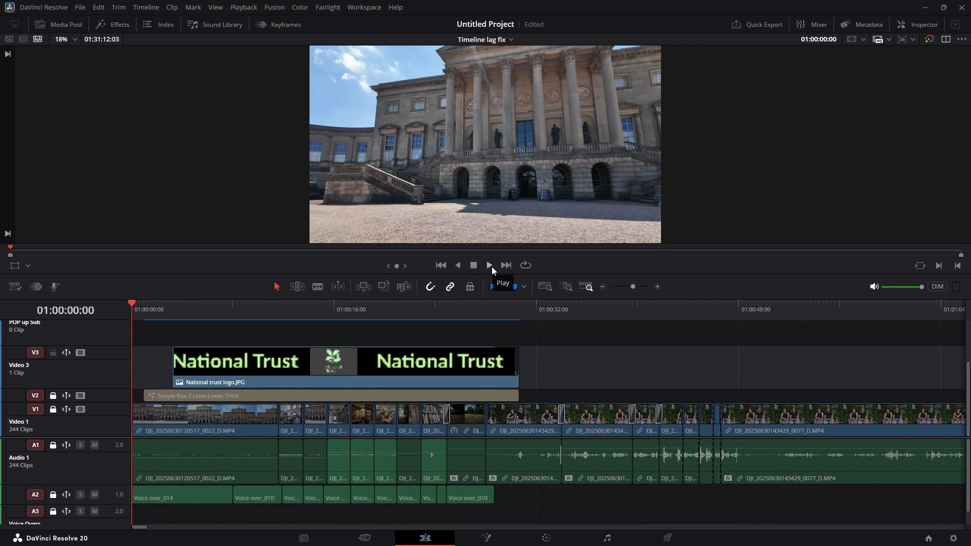
{"action": "key", "text": "space"}
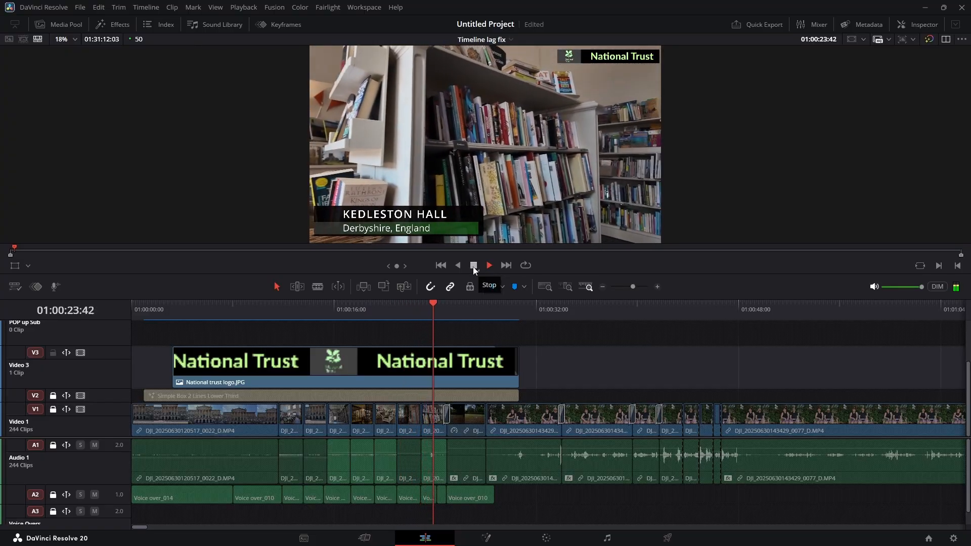
{"action": "left_click", "coordinate": [473, 267]}
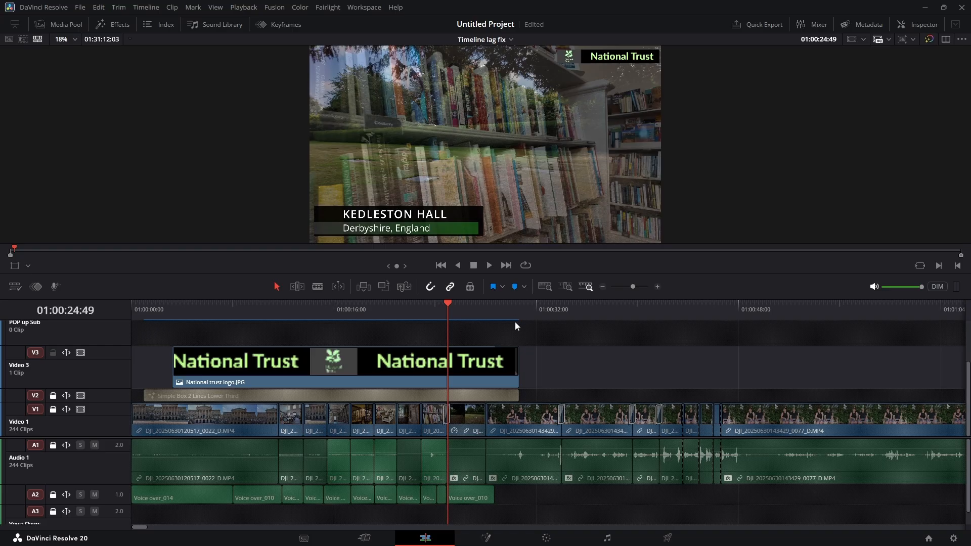
Delete all of the project's render cache and confirm the deletion
{"action": "left_click", "coordinate": [253, 10]}
{"action": "mouse_move", "coordinate": [262, 67]}
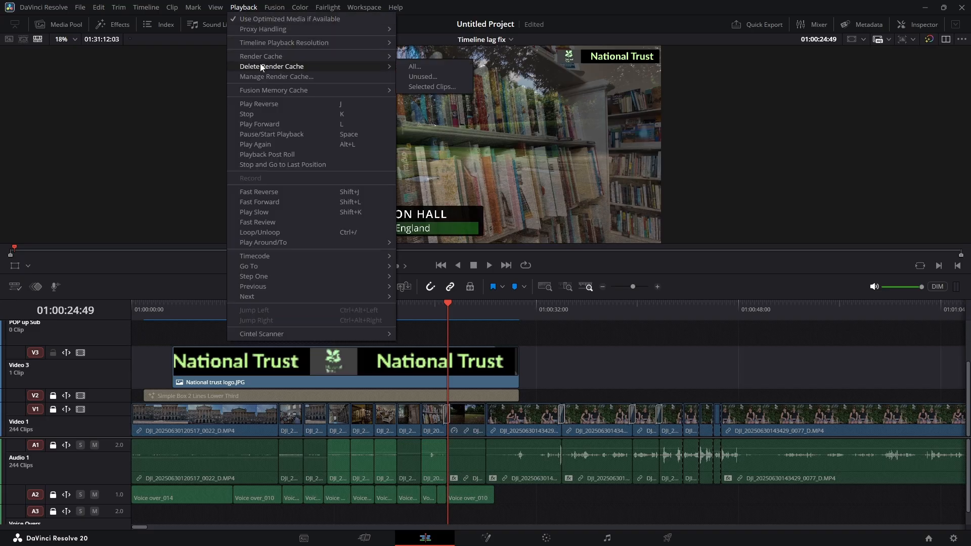
{"action": "left_click", "coordinate": [418, 66]}
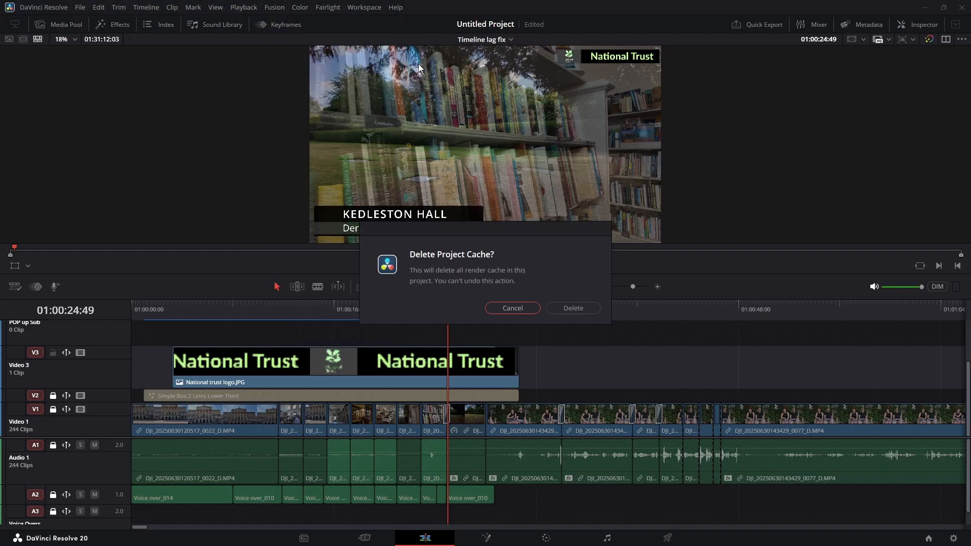
{"action": "left_click", "coordinate": [583, 311]}
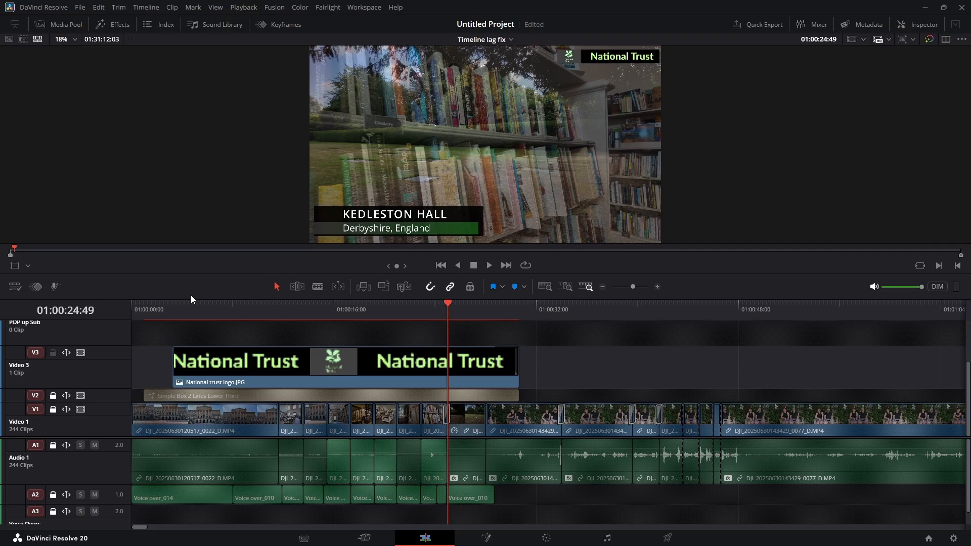
Set the timeline's render cache mode to None
{"action": "left_click", "coordinate": [244, 7]}
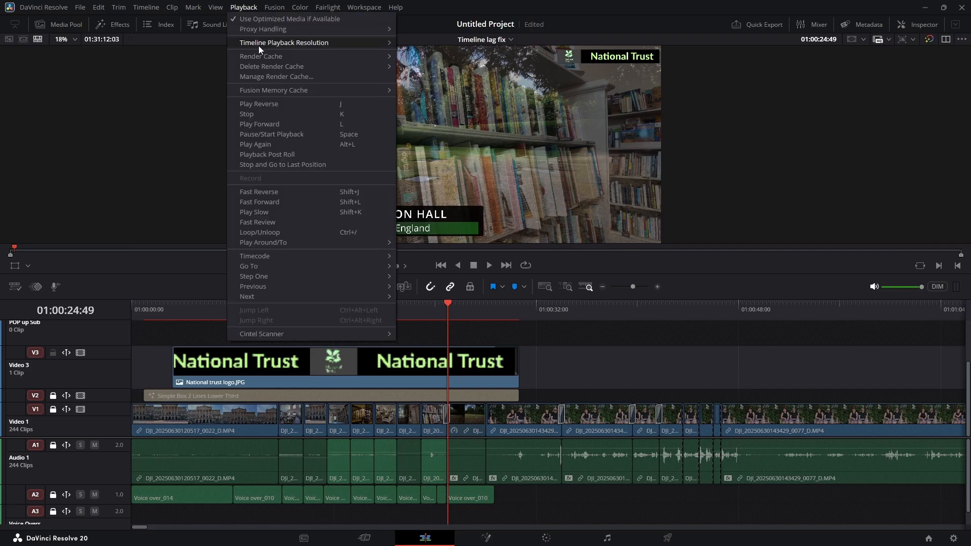
{"action": "mouse_move", "coordinate": [259, 55]}
{"action": "left_click", "coordinate": [419, 57]}
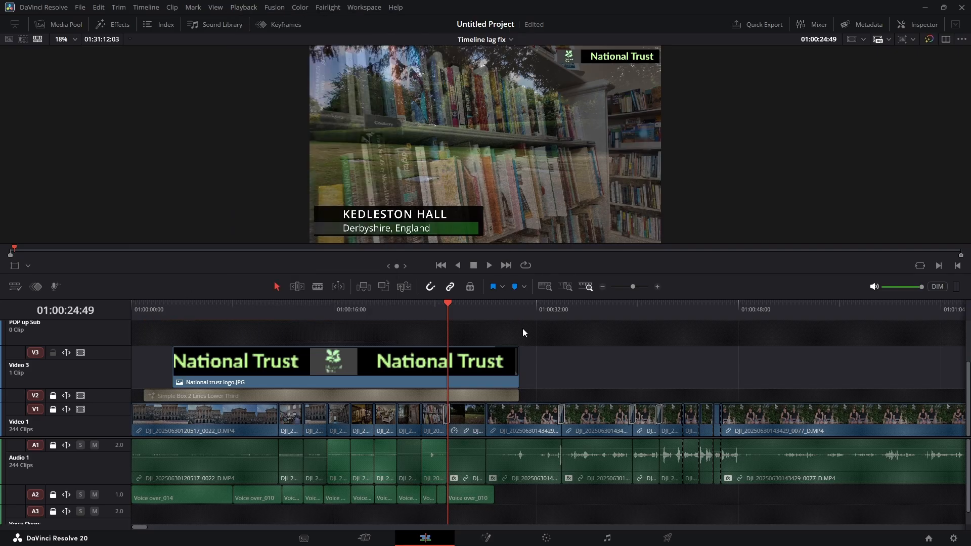
Delete all render cache in the project once more, with render caching switched off
{"action": "left_click", "coordinate": [239, 9]}
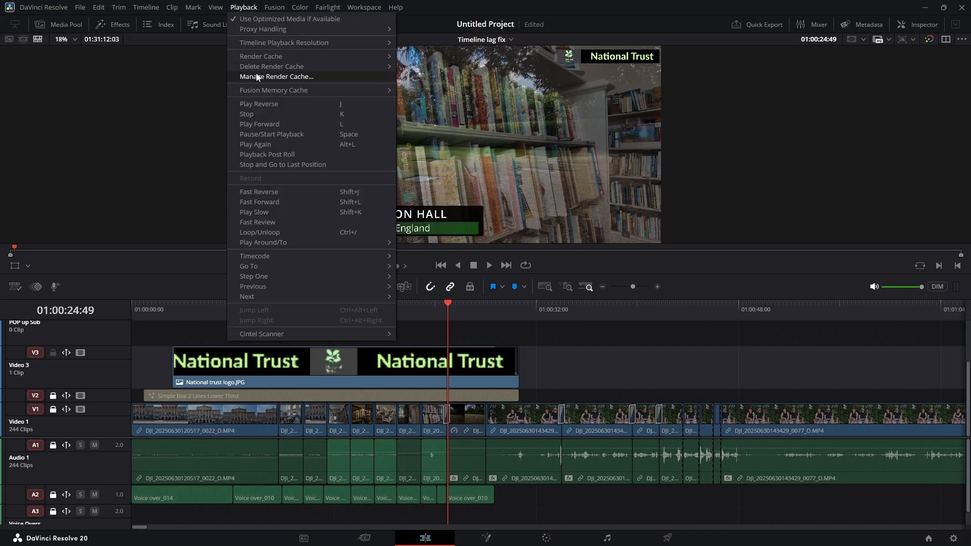
{"action": "mouse_move", "coordinate": [261, 67]}
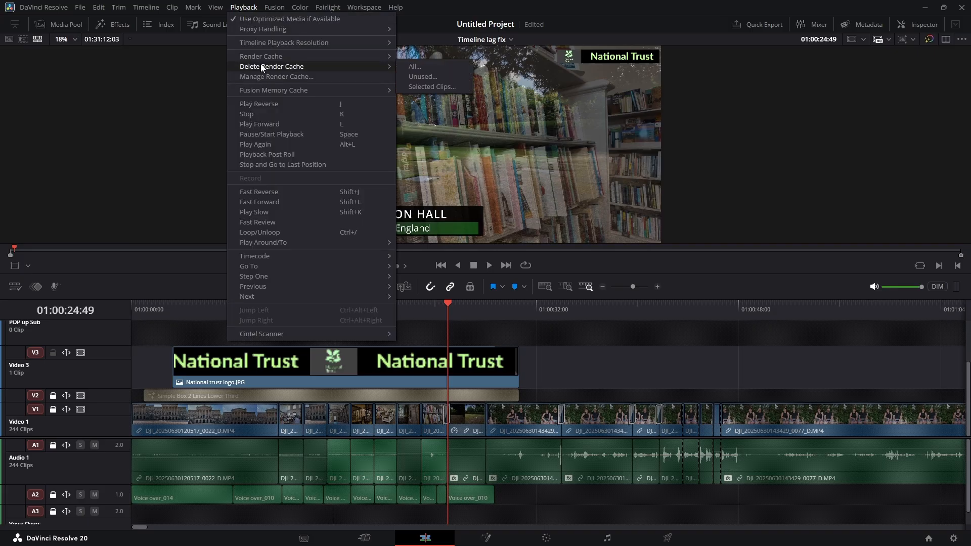
{"action": "left_click", "coordinate": [444, 64]}
{"action": "left_click", "coordinate": [594, 306]}
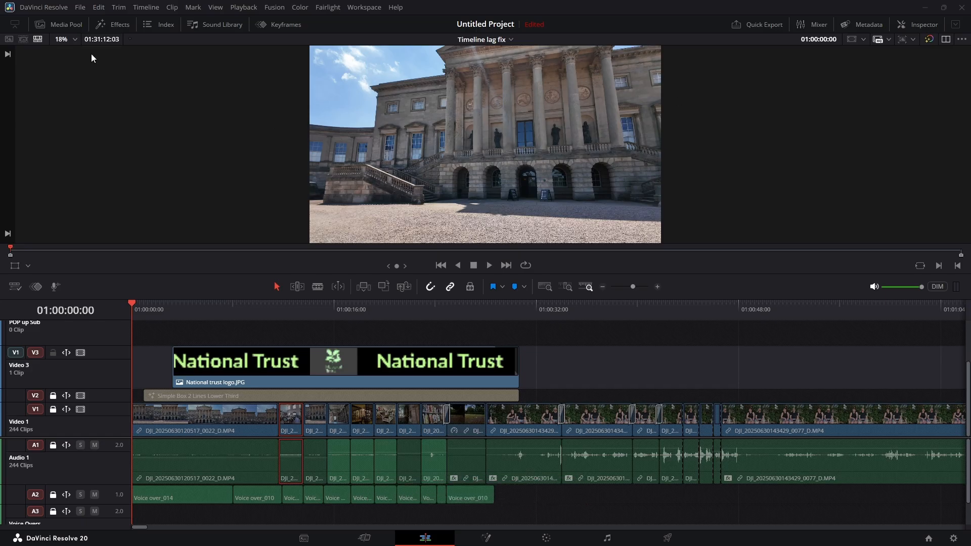
Set the proxy media resolution to Quarter in the project's master settings
{"action": "left_click", "coordinate": [82, 9]}
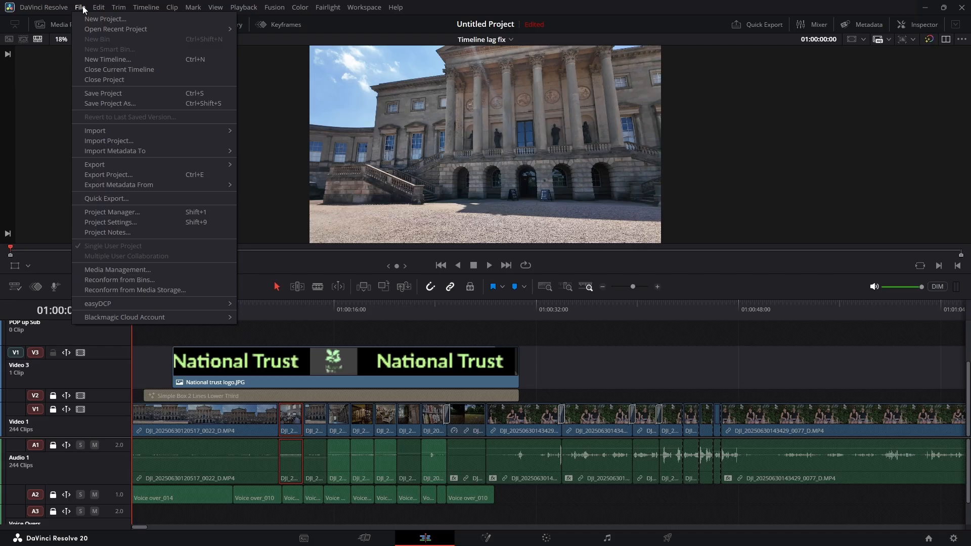
{"action": "left_click", "coordinate": [109, 222]}
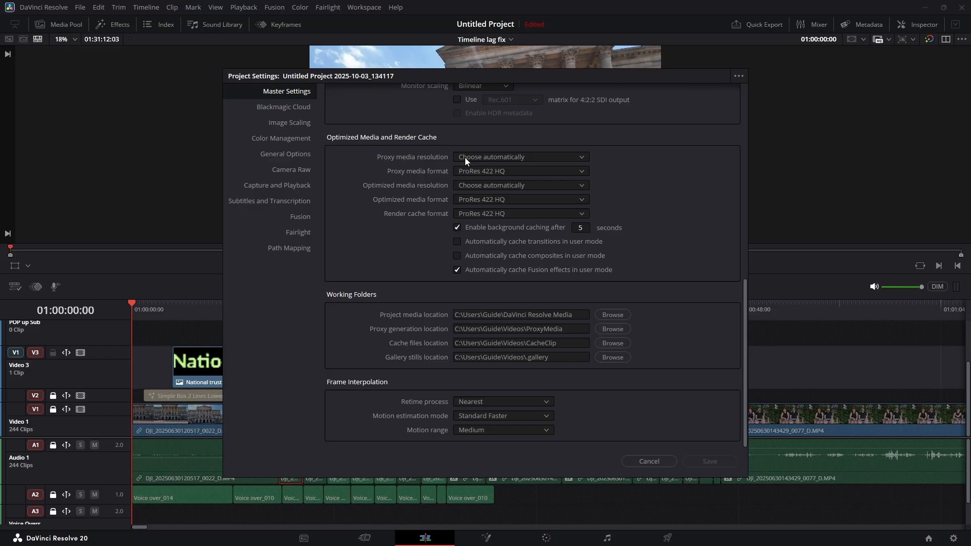
{"action": "left_click", "coordinate": [577, 155]}
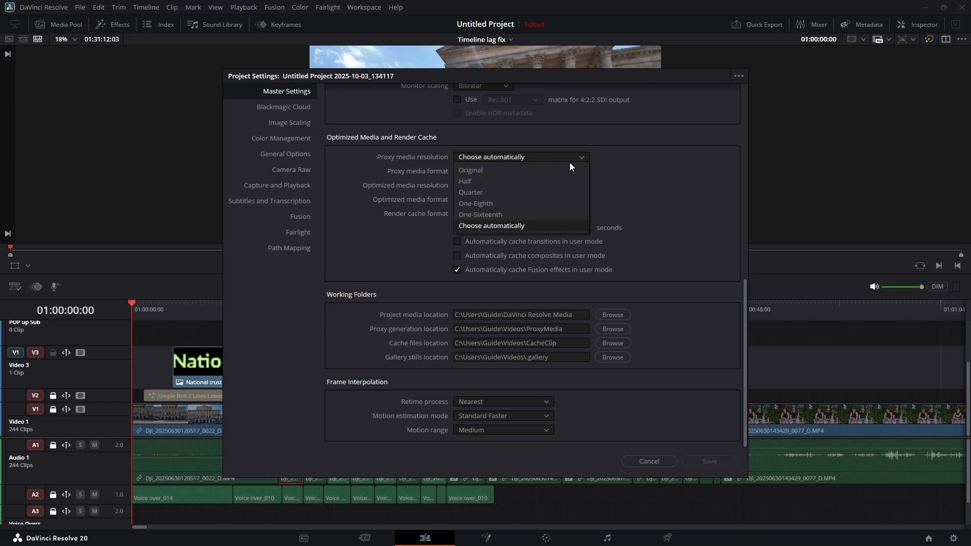
{"action": "left_click", "coordinate": [518, 192]}
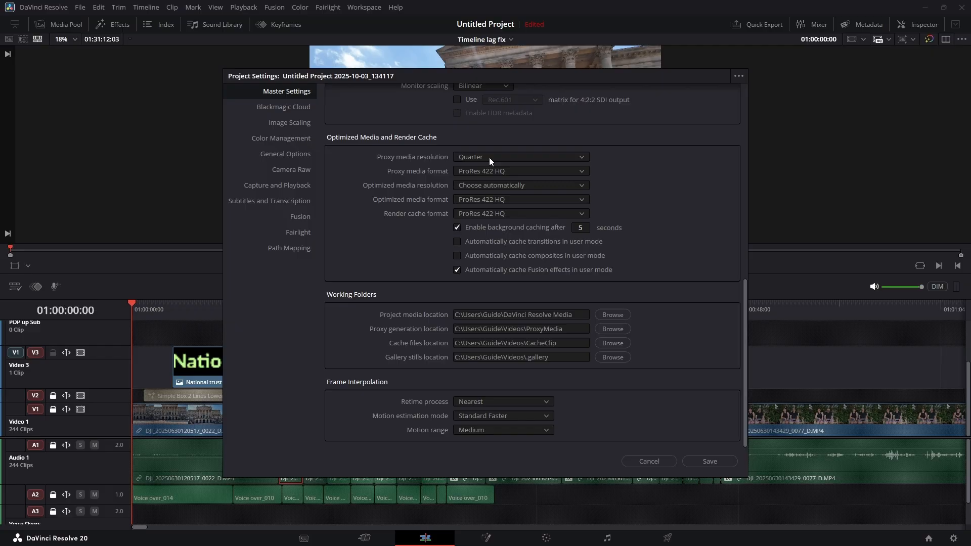
{"action": "left_click", "coordinate": [586, 156]}
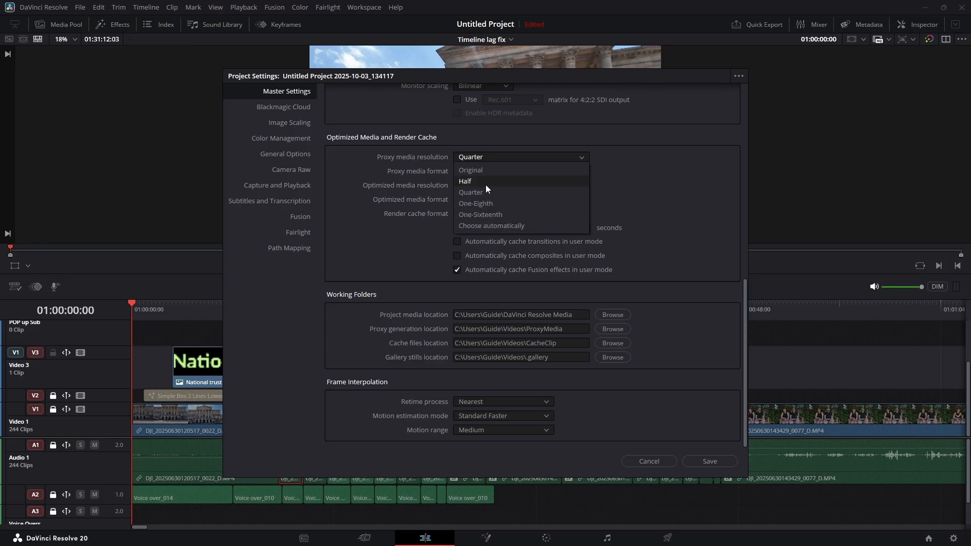
{"action": "left_click", "coordinate": [683, 182]}
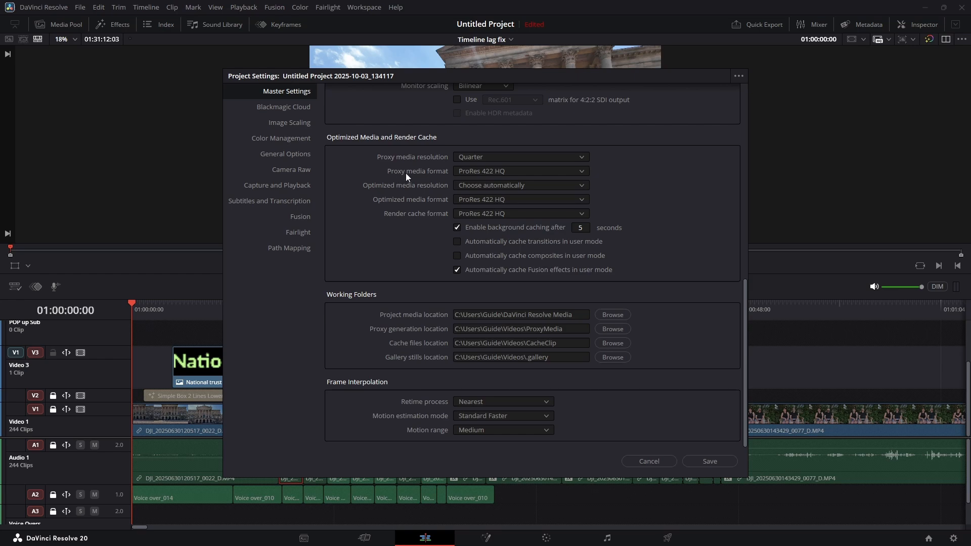
Set the proxy media format to H.264 in the optimized media and render cache settings
{"action": "left_click", "coordinate": [583, 171]}
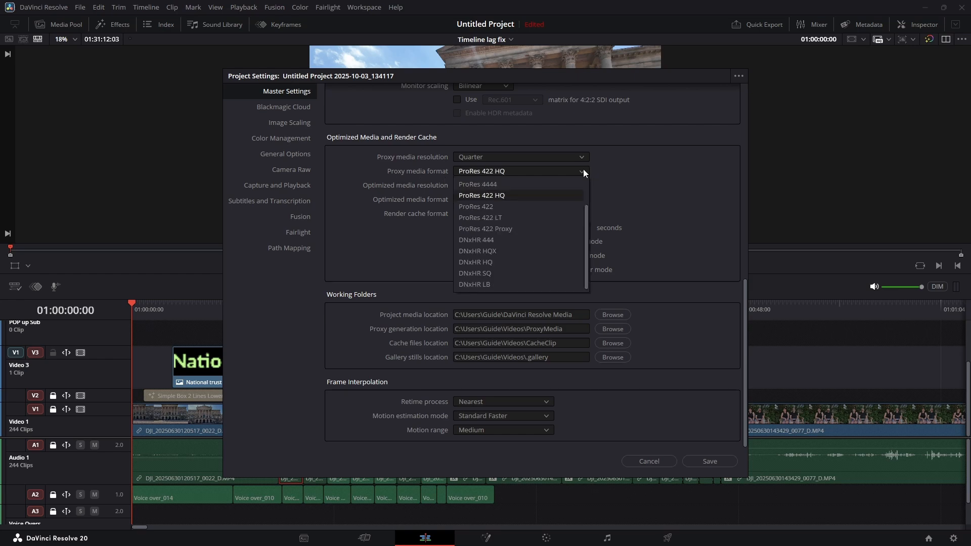
{"action": "scroll", "coordinate": [559, 228], "scroll_direction": "up", "scroll_amount": 3}
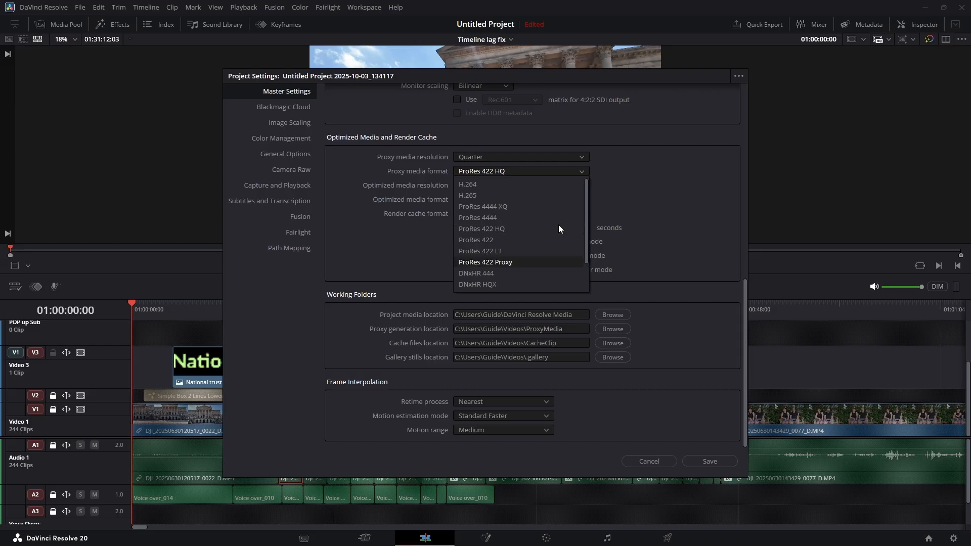
{"action": "left_click", "coordinate": [482, 184]}
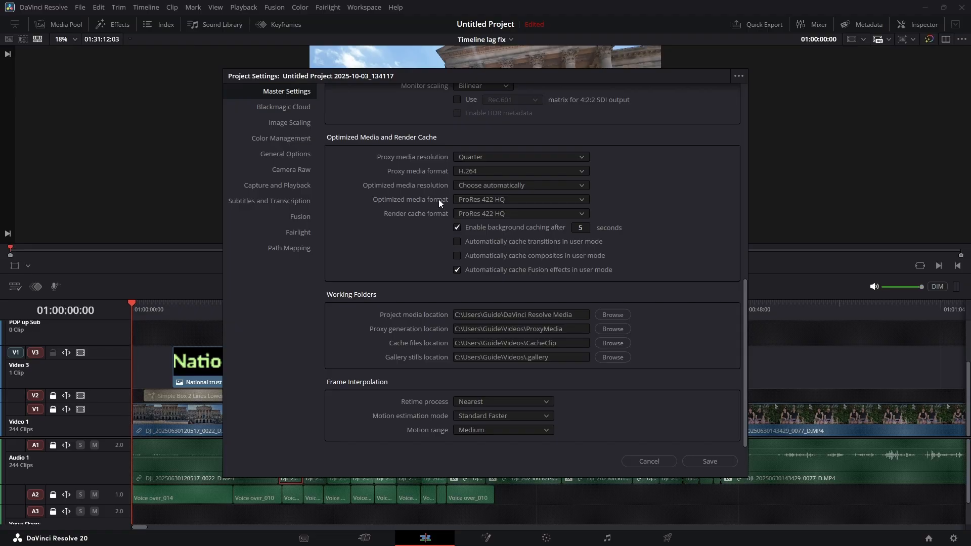
Set both the optimized media format and the render cache format to DNxHR HQ and save the project settings
{"action": "left_click", "coordinate": [582, 199]}
{"action": "scroll", "coordinate": [529, 288], "scroll_direction": "down", "scroll_amount": 2}
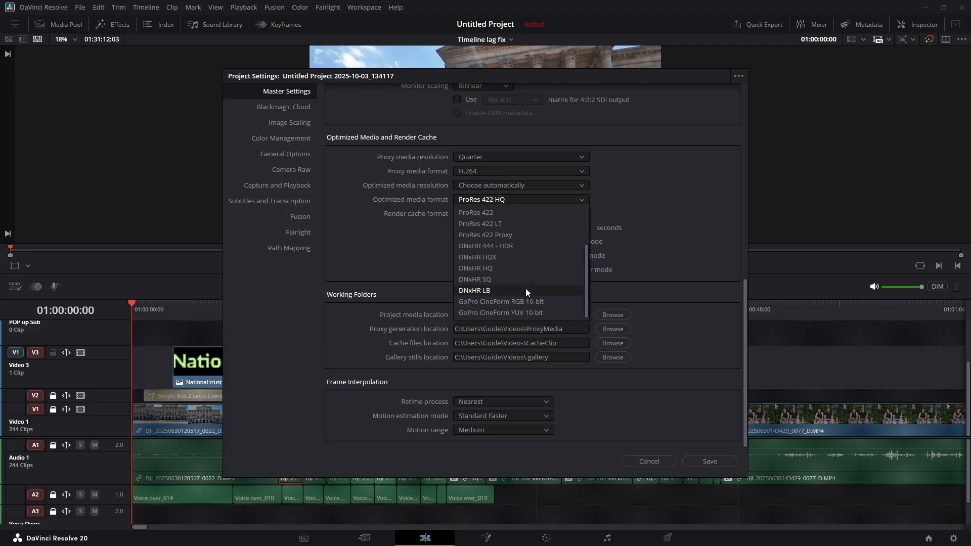
{"action": "left_click", "coordinate": [486, 269]}
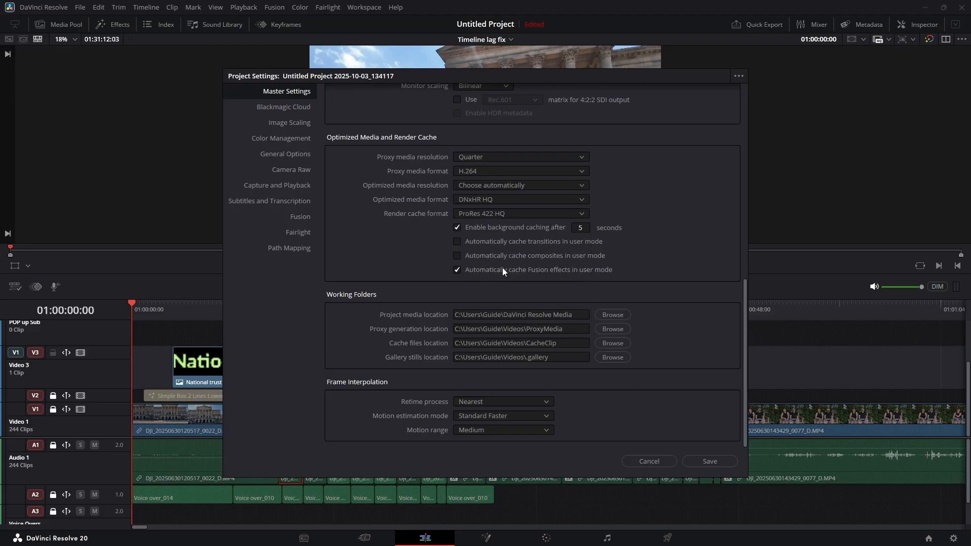
{"action": "left_click", "coordinate": [580, 214]}
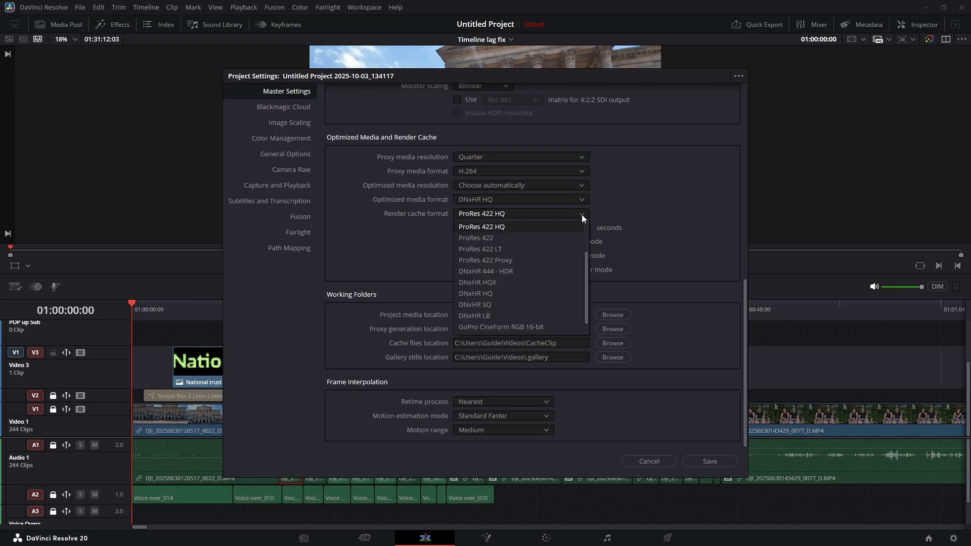
{"action": "left_click", "coordinate": [515, 293]}
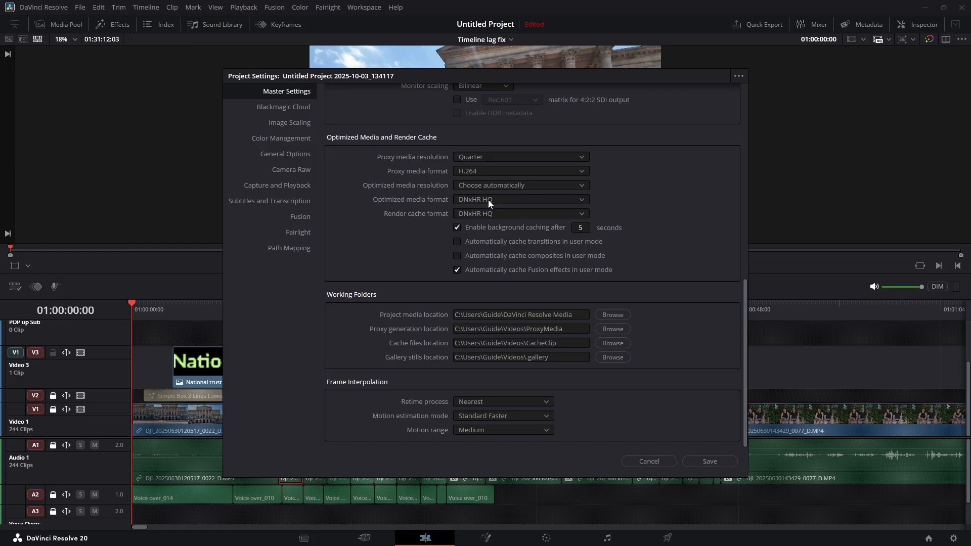
{"action": "left_click", "coordinate": [544, 199]}
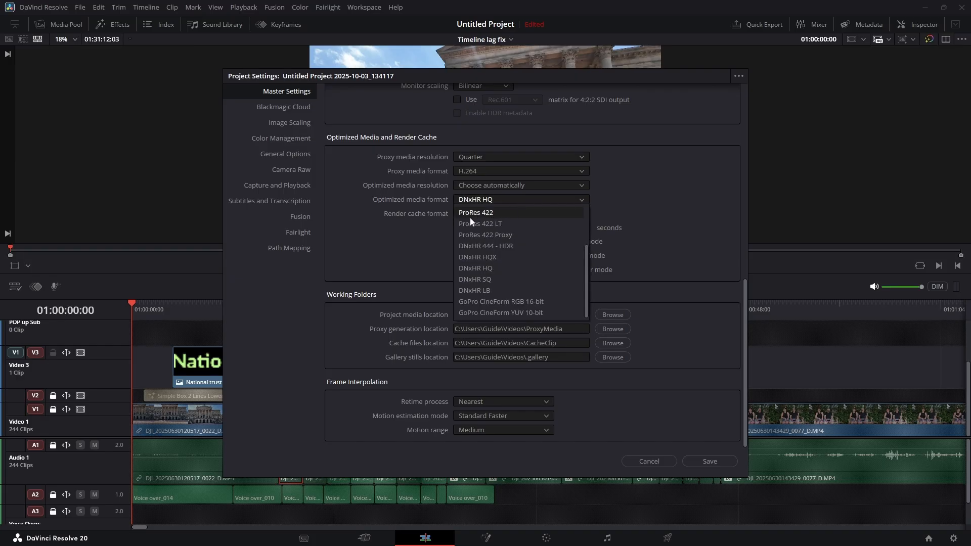
{"action": "left_click", "coordinate": [521, 198]}
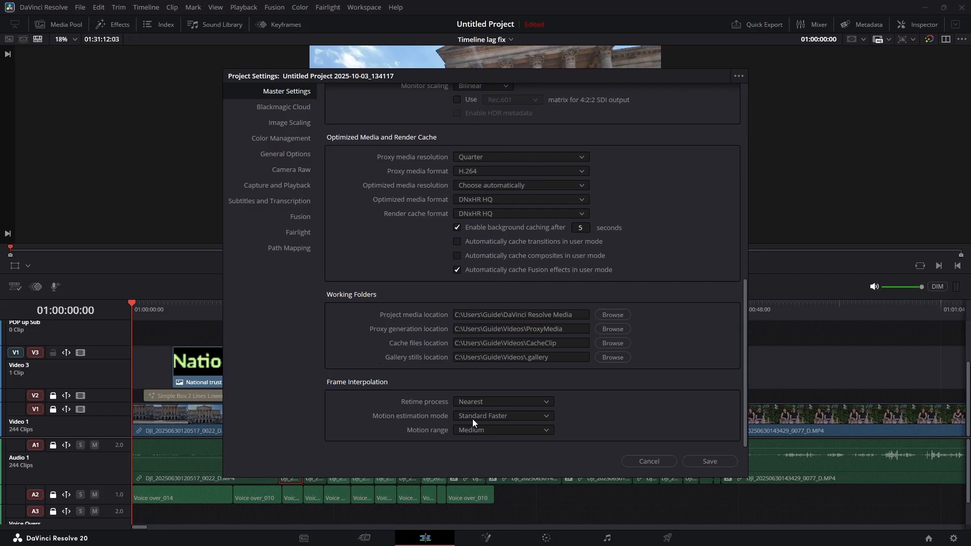
{"action": "left_click", "coordinate": [710, 462]}
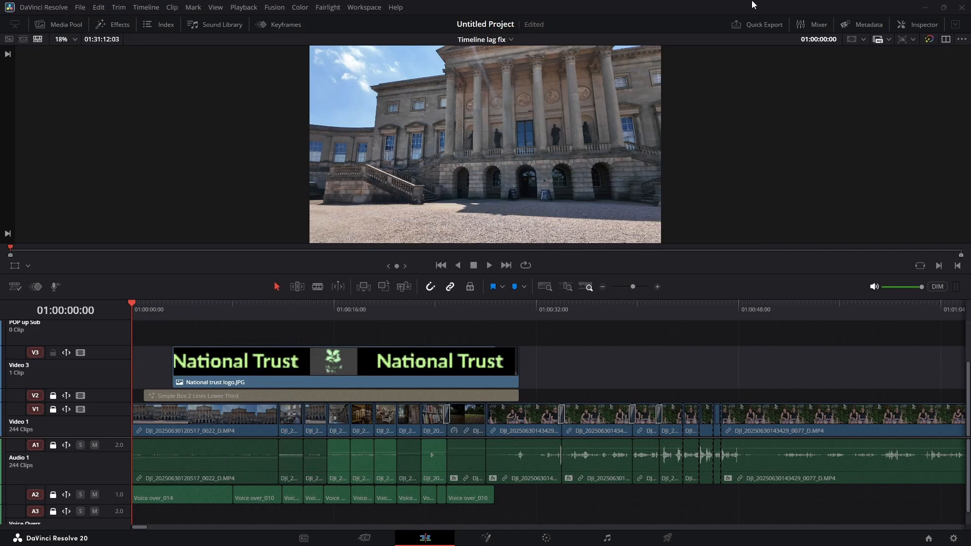
Set the proxy generation location to proxy subfolders in media file locations in the media storage preferences and save
{"action": "left_click", "coordinate": [41, 8]}
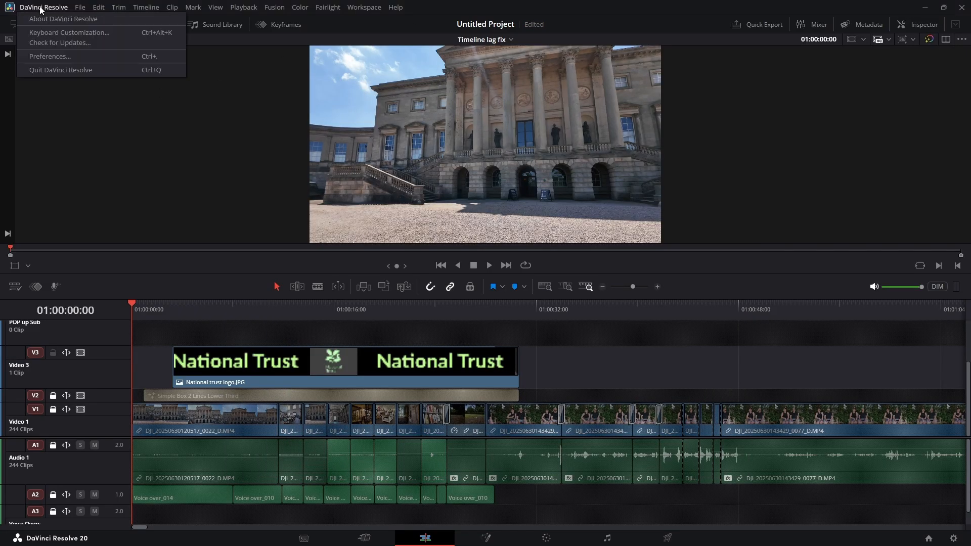
{"action": "left_click", "coordinate": [49, 57]}
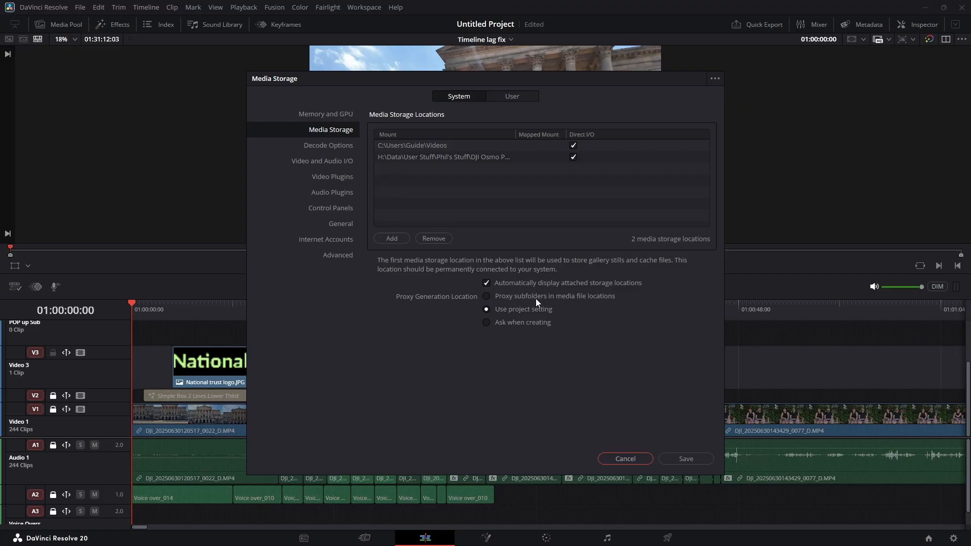
{"action": "left_click", "coordinate": [486, 296]}
{"action": "left_click", "coordinate": [697, 458]}
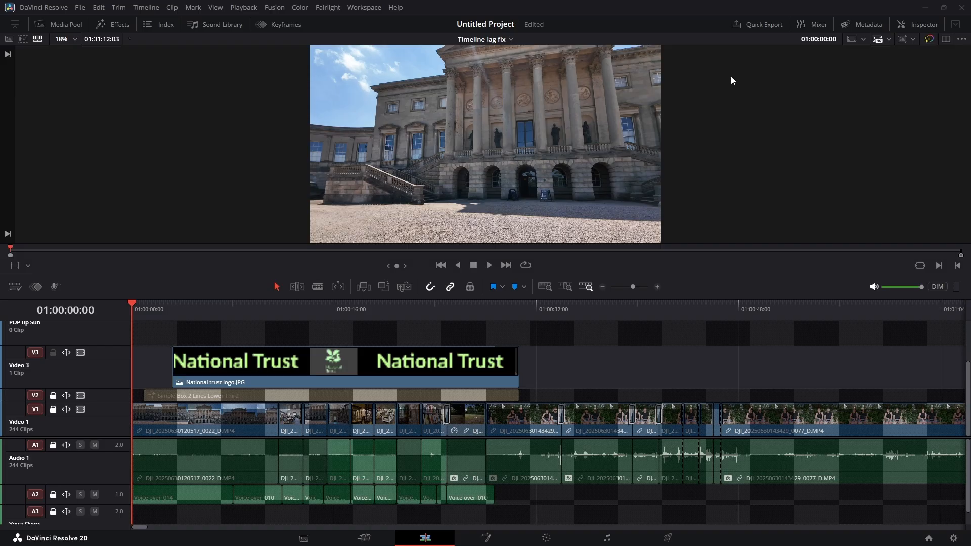
Show the media pool clips in list view and widen the Clip Name column to fit the full file names
{"action": "left_click", "coordinate": [55, 25]}
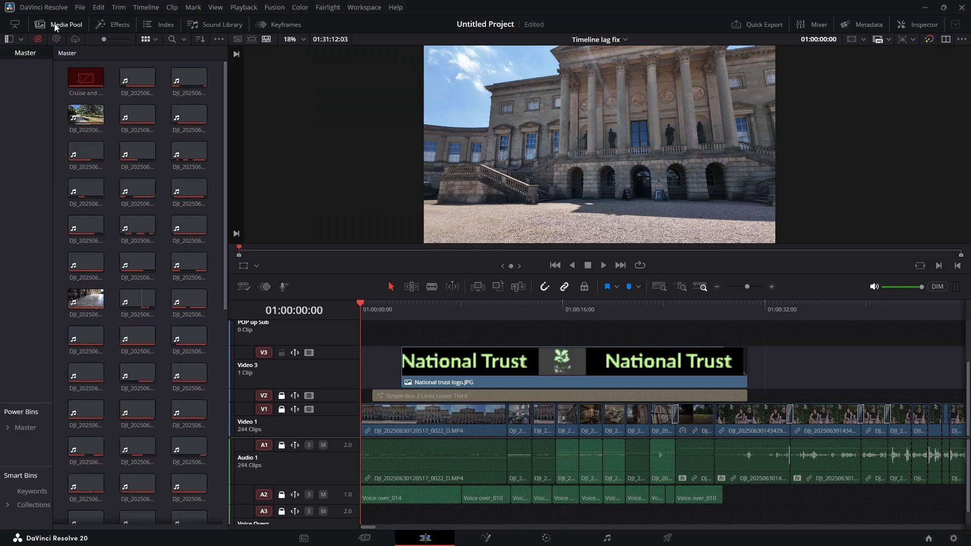
{"action": "right_click", "coordinate": [212, 90]}
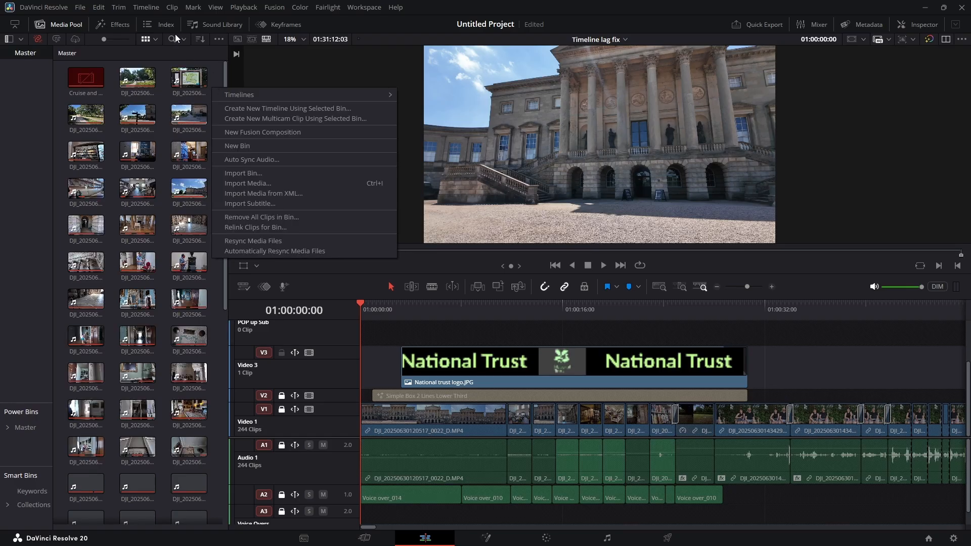
{"action": "left_click", "coordinate": [152, 39]}
{"action": "left_click", "coordinate": [154, 40]}
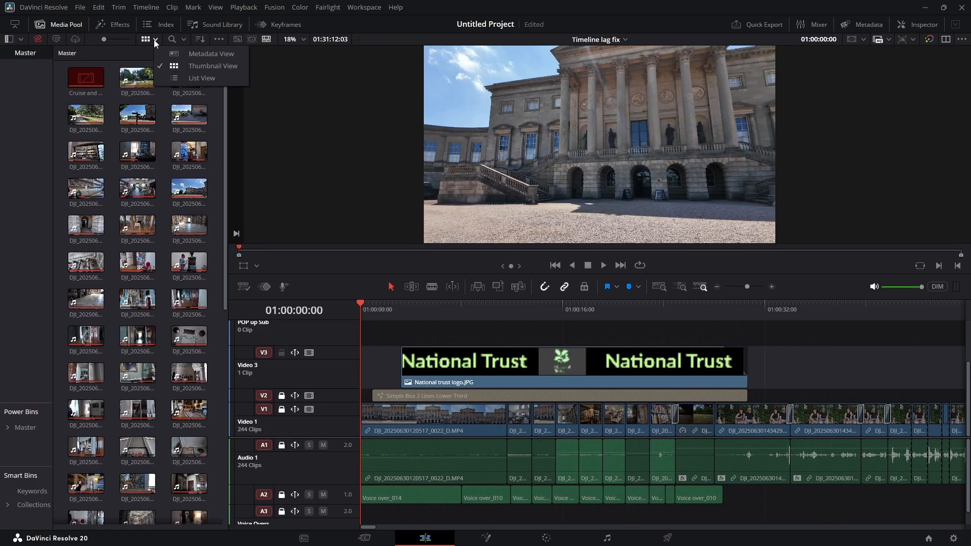
{"action": "left_click", "coordinate": [179, 78]}
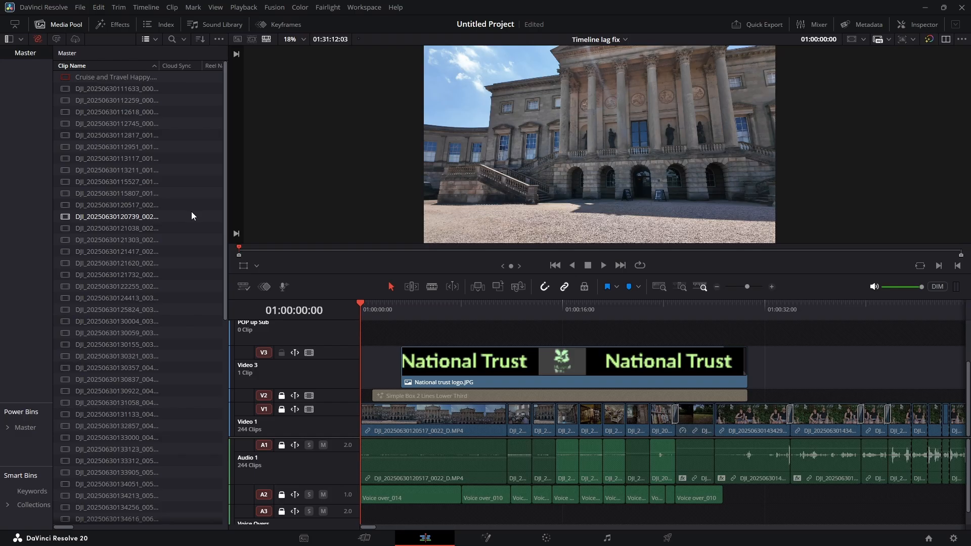
{"action": "left_click_drag", "start_coordinate": [160, 65], "coordinate": [183, 66]}
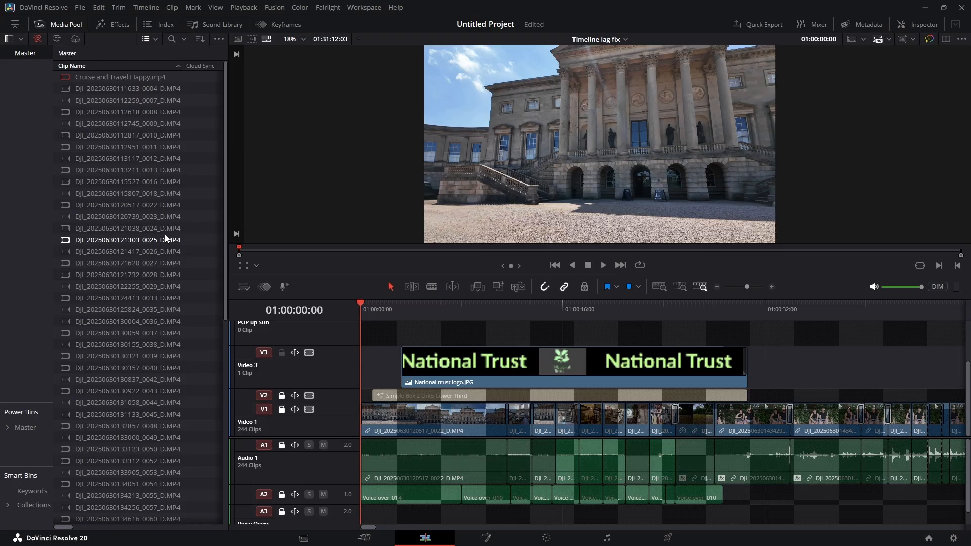
{"action": "right_click", "coordinate": [134, 203]}
{"action": "mouse_move", "coordinate": [193, 348]}
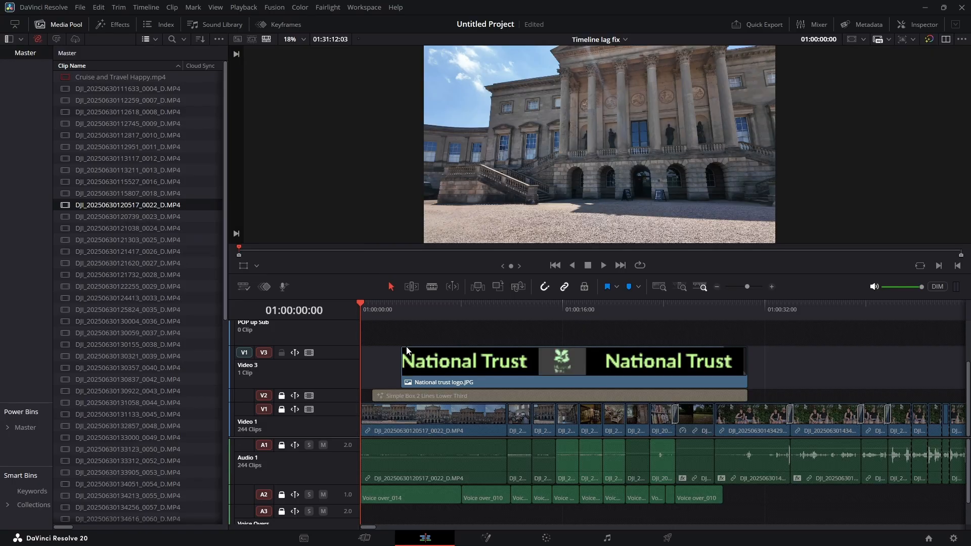
{"action": "left_click", "coordinate": [407, 349]}
{"action": "left_click_drag", "start_coordinate": [226, 241], "coordinate": [216, 196]}
Set proxy handling to Prefer Proxies and scrub the first clip to about 6 seconds and back to the start to check playback
{"action": "left_click", "coordinate": [243, 7]}
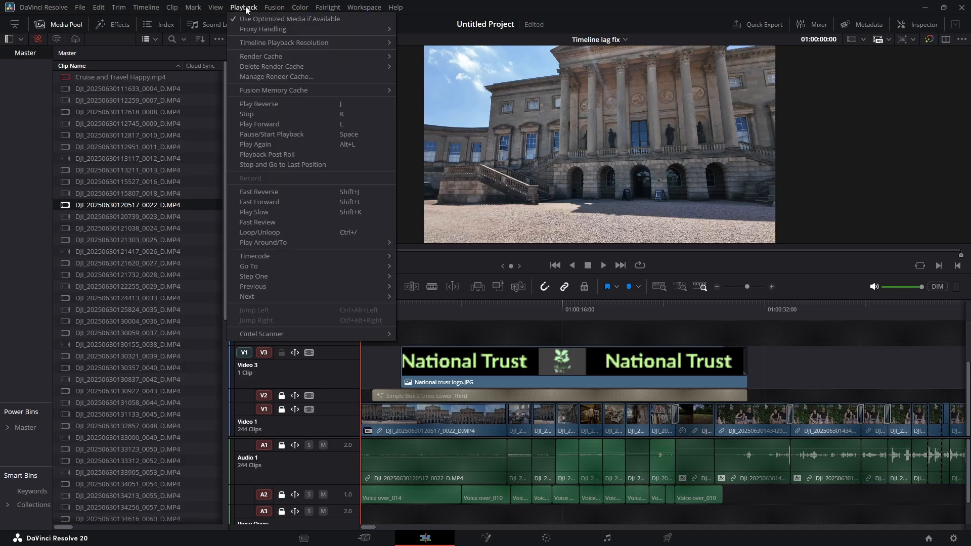
{"action": "mouse_move", "coordinate": [311, 28]}
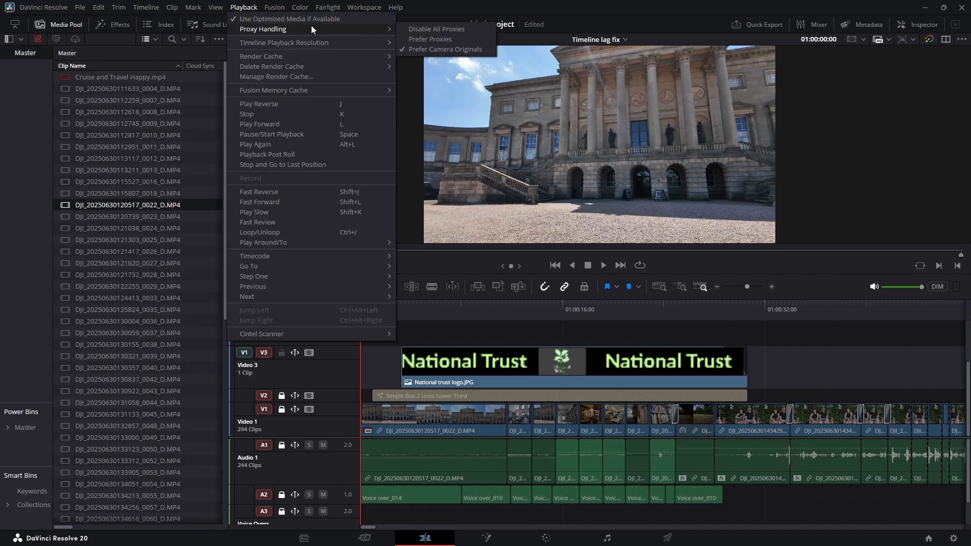
{"action": "left_click", "coordinate": [409, 37]}
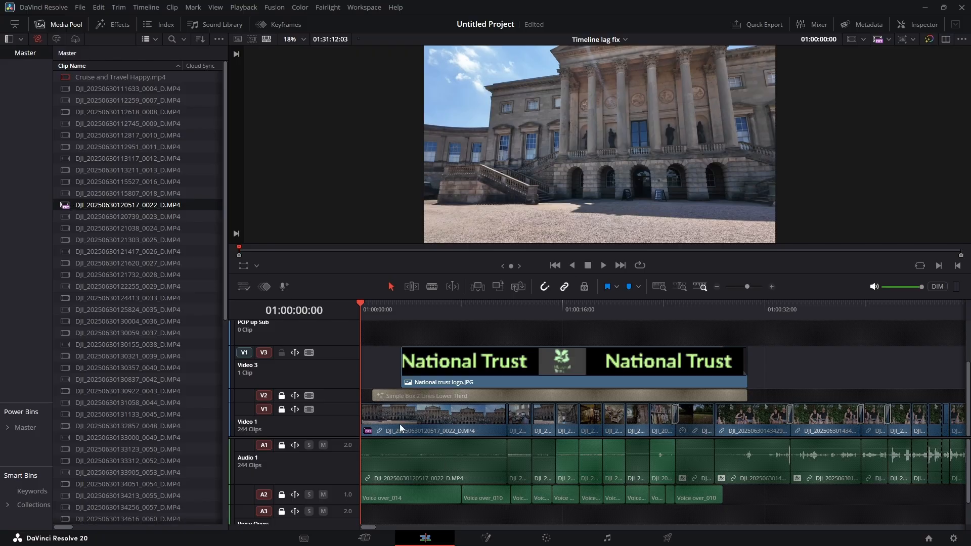
{"action": "left_click_drag", "start_coordinate": [359, 302], "coordinate": [438, 370]}
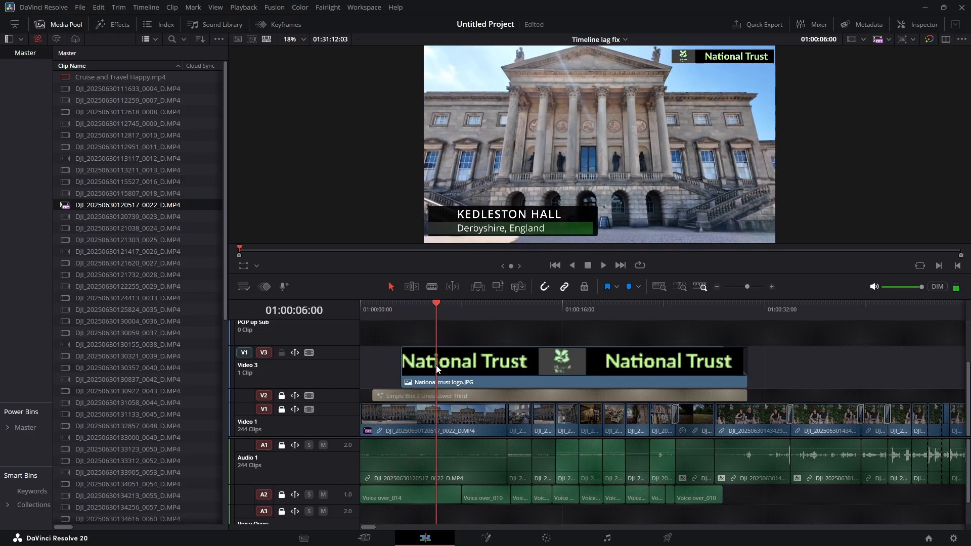
{"action": "left_click_drag", "start_coordinate": [438, 370], "coordinate": [360, 375]}
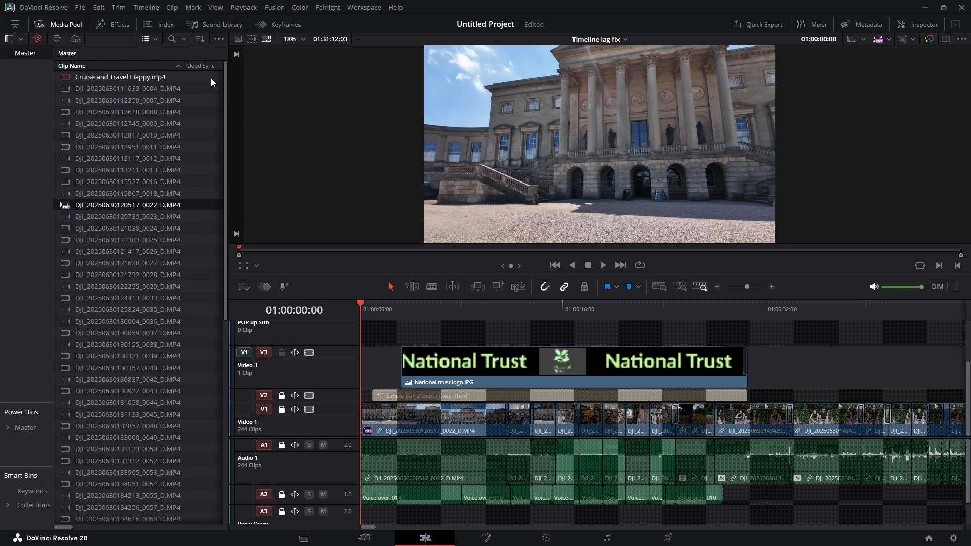
Set proxy handling back to Prefer Camera Originals
{"action": "left_click", "coordinate": [245, 8]}
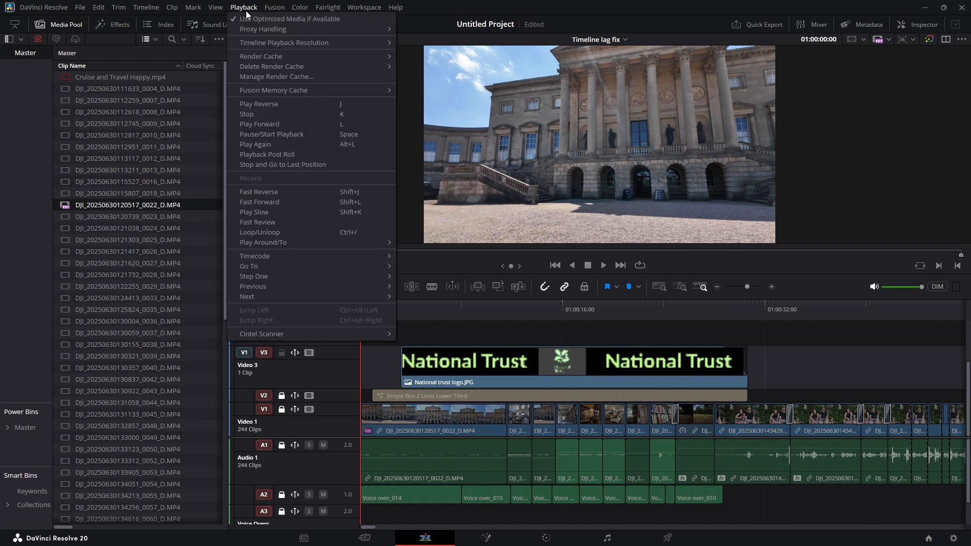
{"action": "mouse_move", "coordinate": [302, 29]}
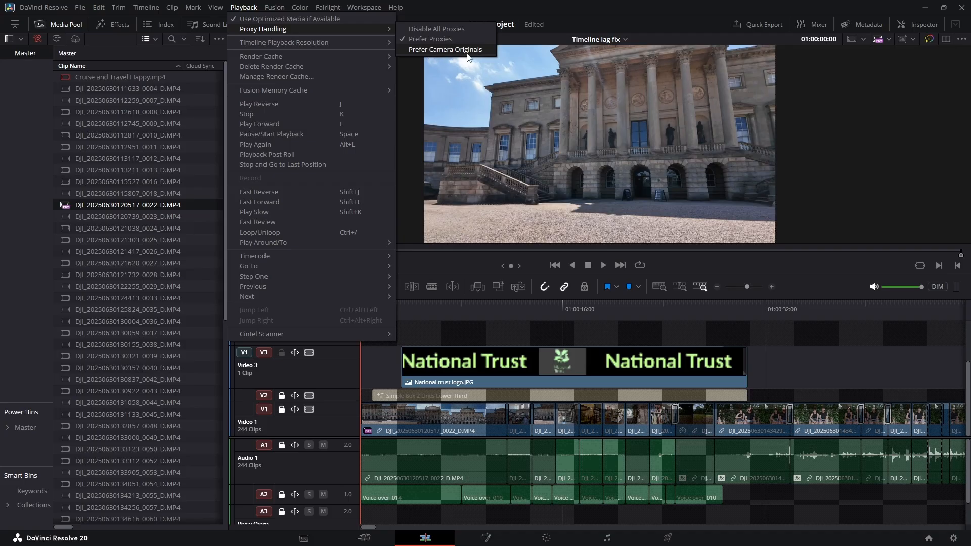
{"action": "left_click", "coordinate": [405, 49]}
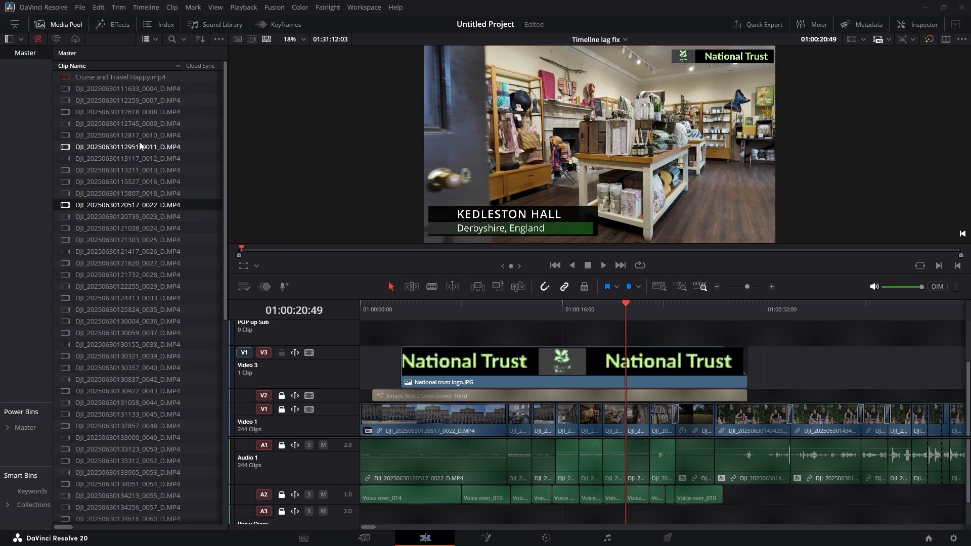
{"action": "left_click", "coordinate": [88, 194]}
{"action": "right_click", "coordinate": [89, 194]}
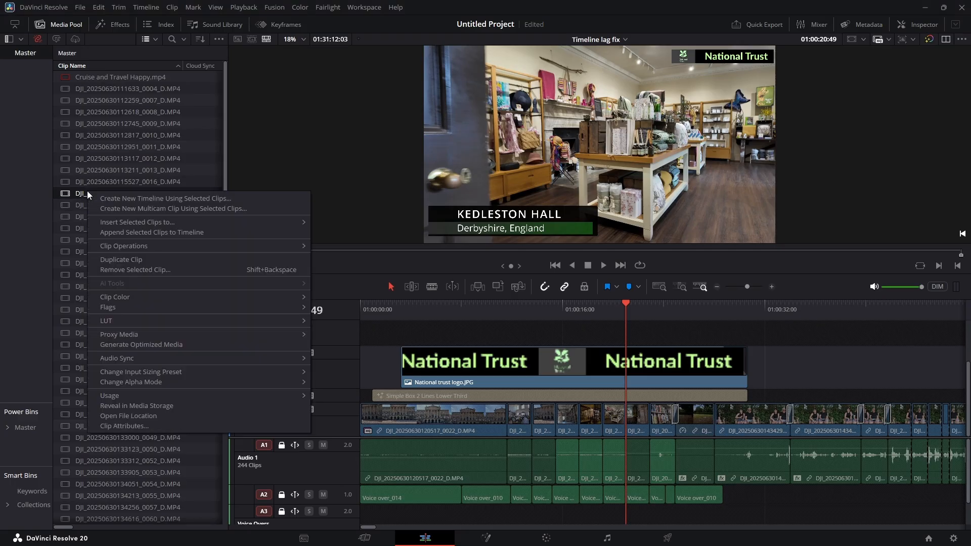
{"action": "mouse_move", "coordinate": [130, 336]}
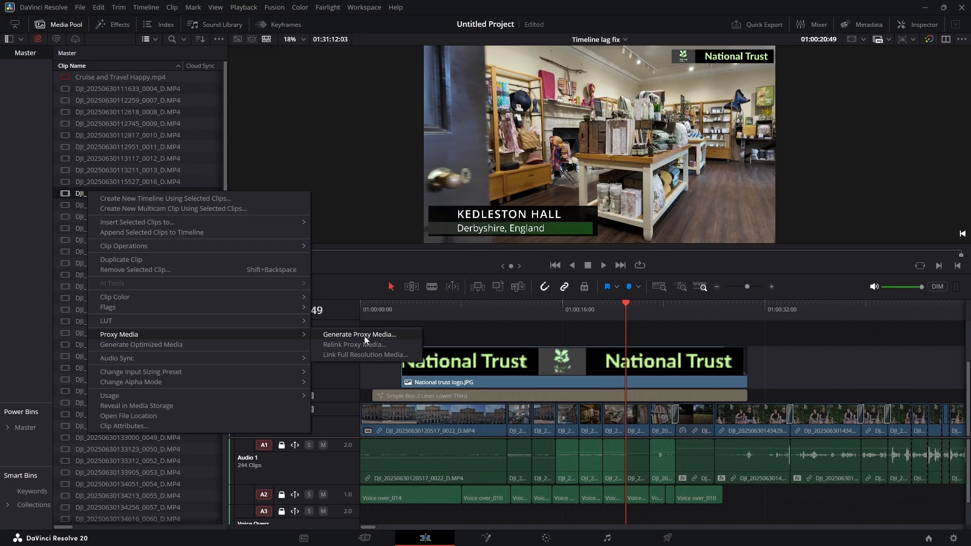
{"action": "left_click", "coordinate": [264, 160]}
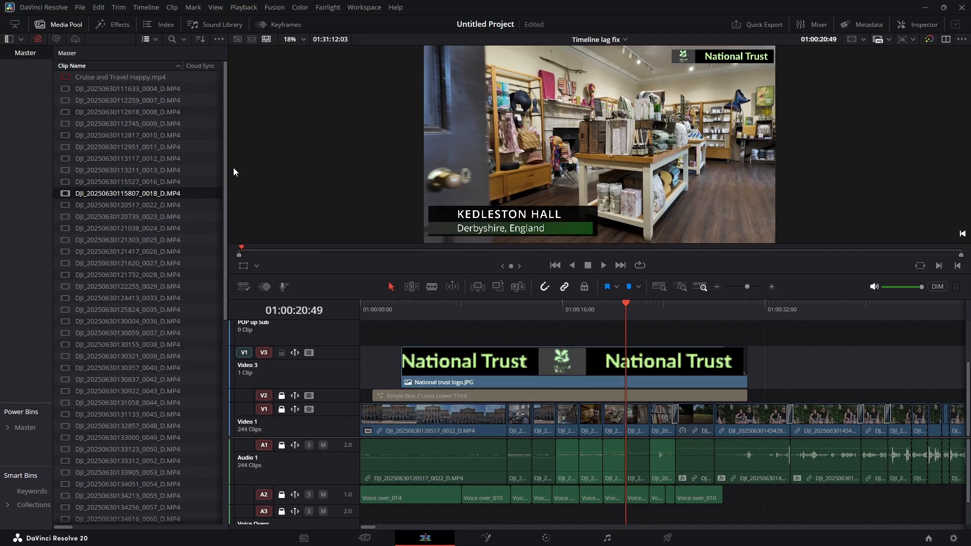